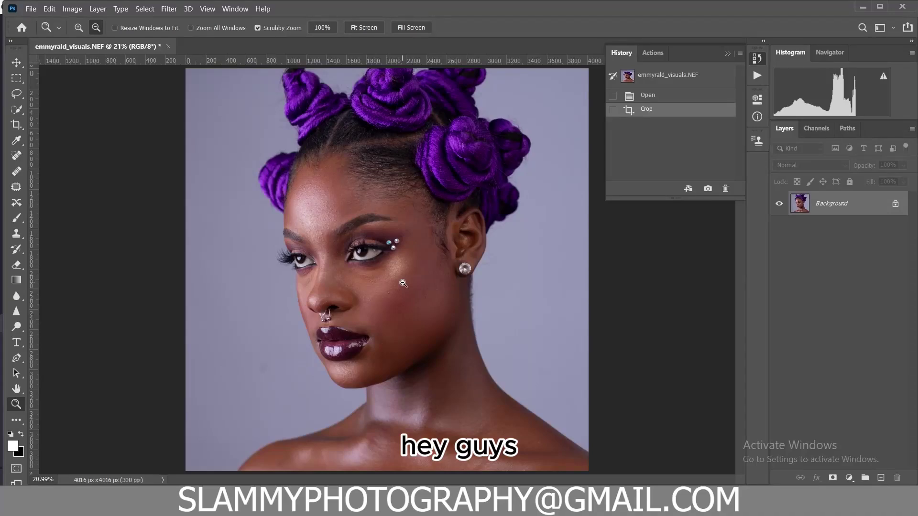
# Duplicate the Background layer as Background copy and open the Camera Raw Filter on it.
pyautogui.moveTo(377, 269); pyautogui.dragTo(413, 293)
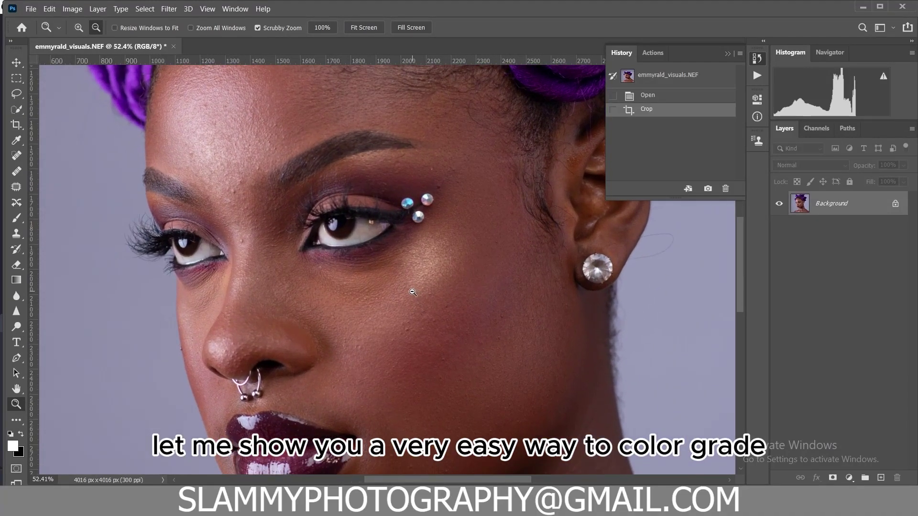
pyautogui.moveTo(853, 211); pyautogui.dragTo(880, 477)
pyautogui.click(168, 8)
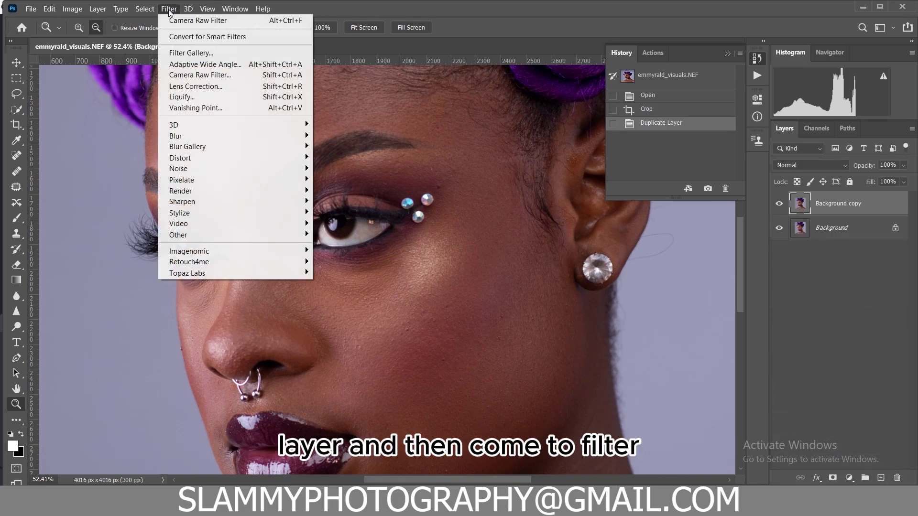
pyautogui.click(204, 74)
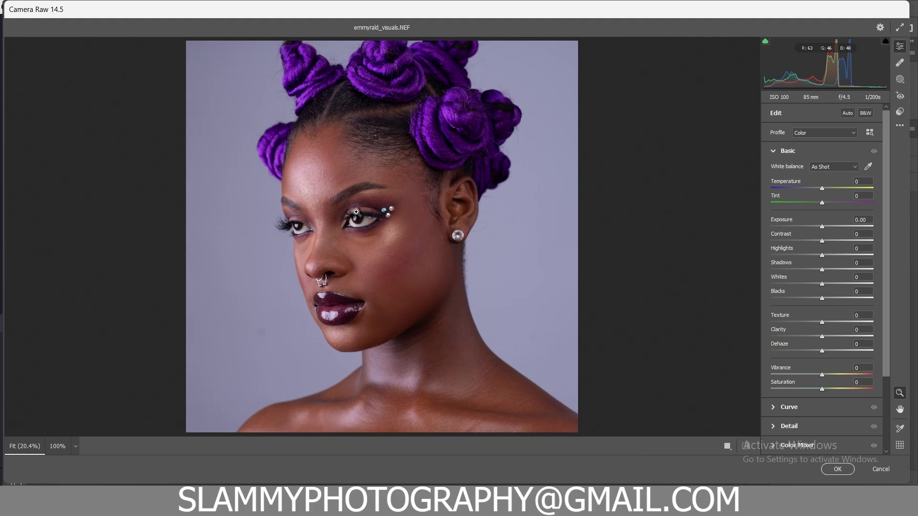
# Sample the eye white with the White Balance tool, giving Custom white balance, Temperature -14, Tint -23.
pyautogui.moveTo(358, 216); pyautogui.dragTo(427, 277)
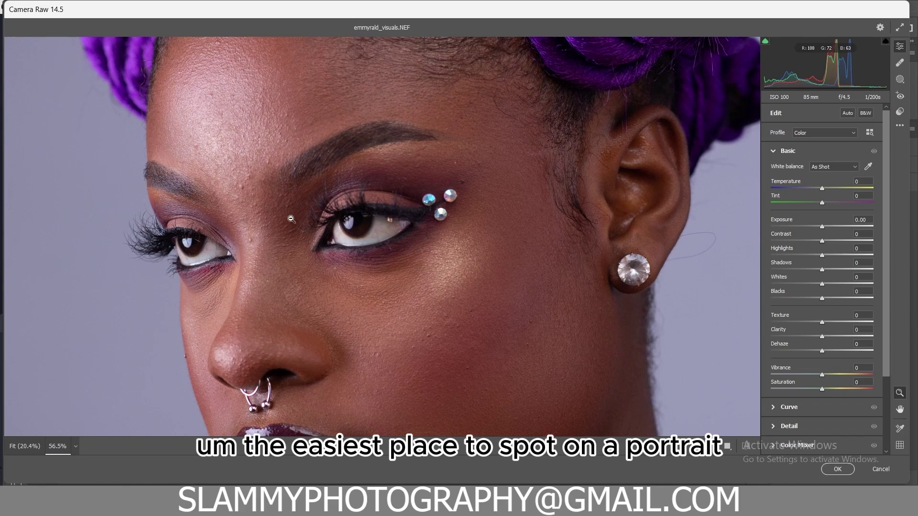
pyautogui.click(869, 167)
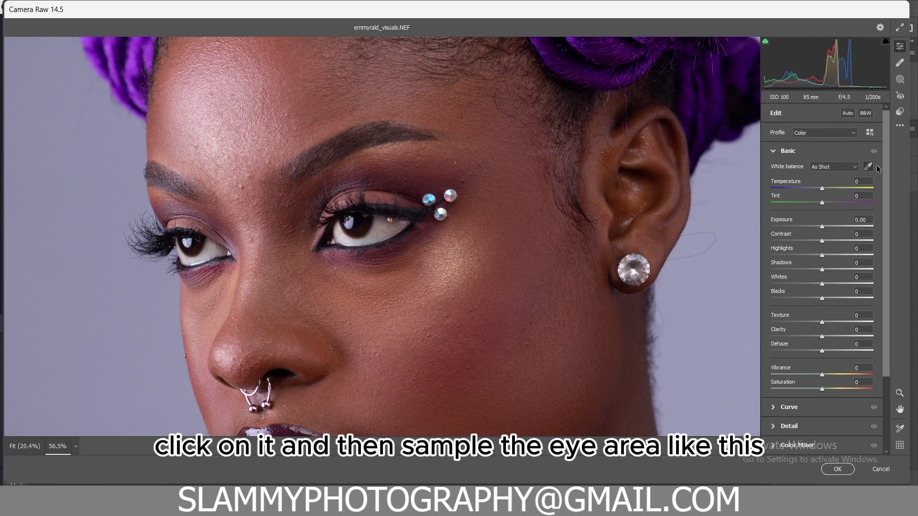
pyautogui.click(380, 230)
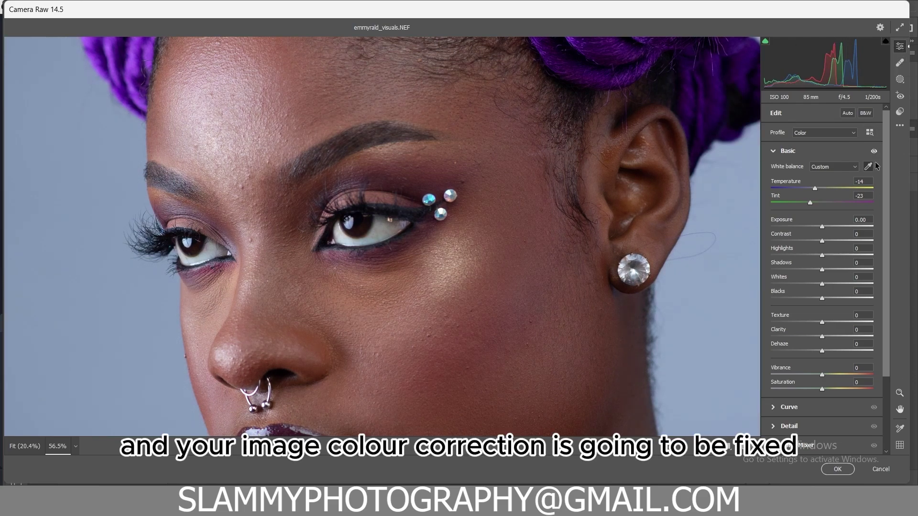
# Compare the before and after versions of the white balance correction on the face.
pyautogui.press('z')
pyautogui.keyDown('alt'); pyautogui.click(473, 213); pyautogui.keyUp('alt')
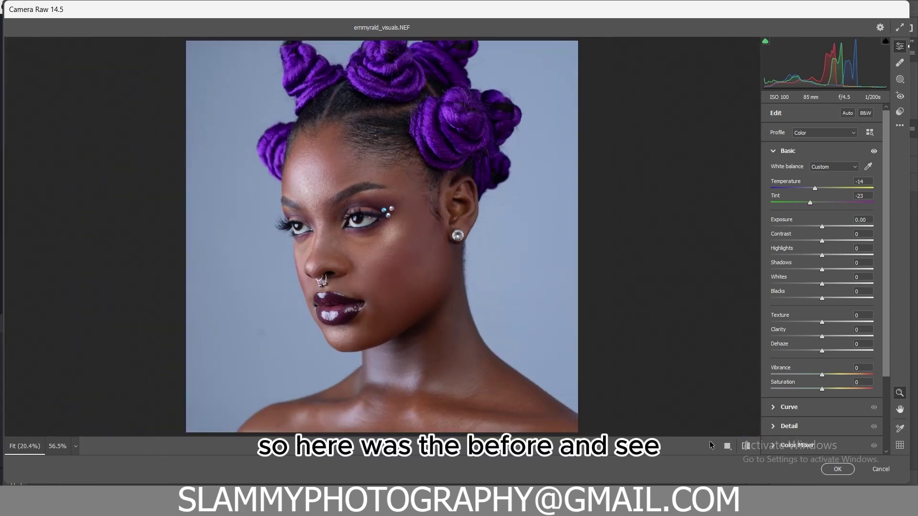
pyautogui.click(745, 446)
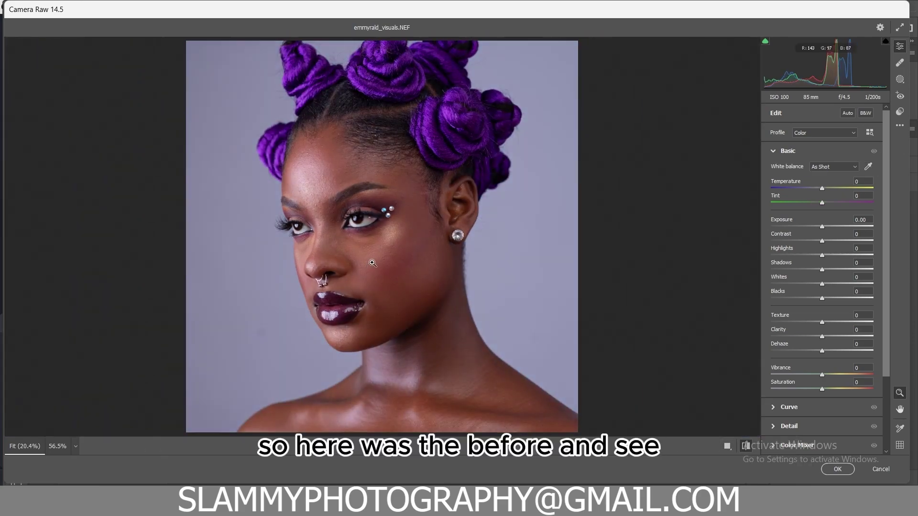
pyautogui.moveTo(373, 265); pyautogui.dragTo(417, 293)
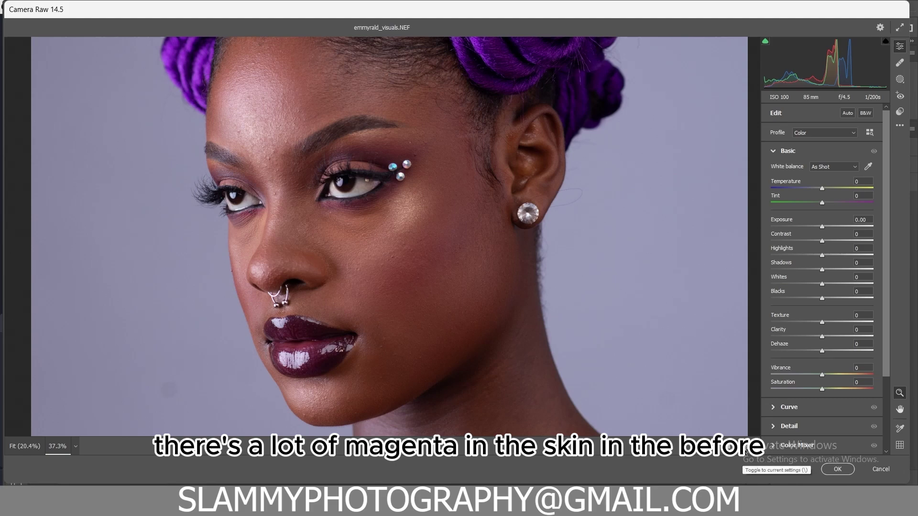
pyautogui.press('\\')
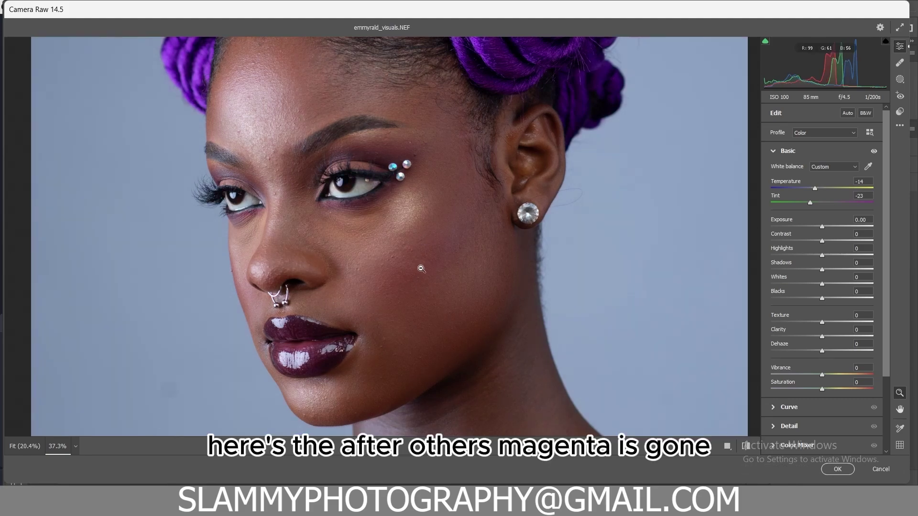
pyautogui.click(422, 269)
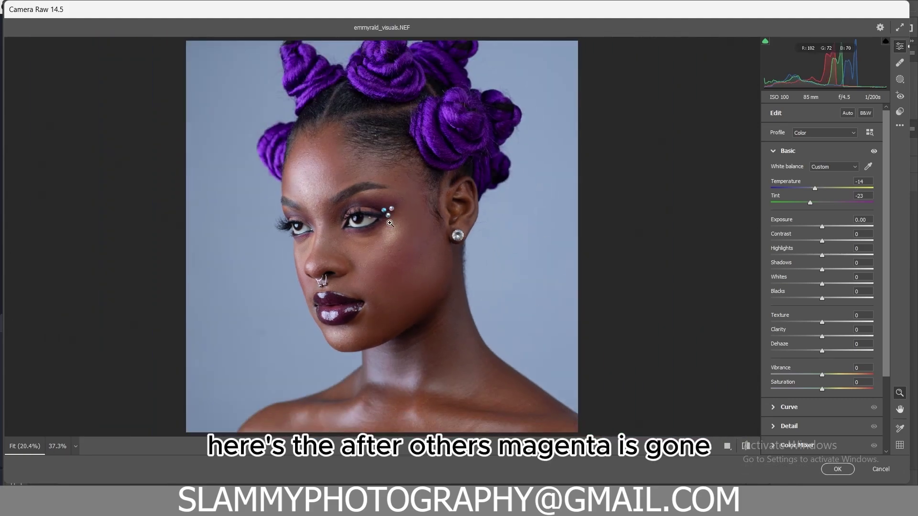
# Apply the Camera Raw correction and inspect the face, then fit the portrait on screen.
pyautogui.click(836, 469)
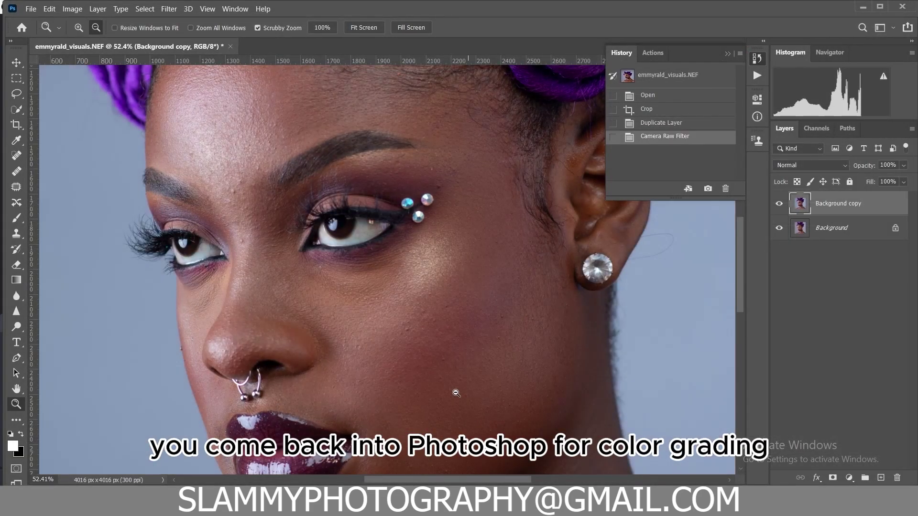
pyautogui.click(208, 9)
pyautogui.click(223, 117)
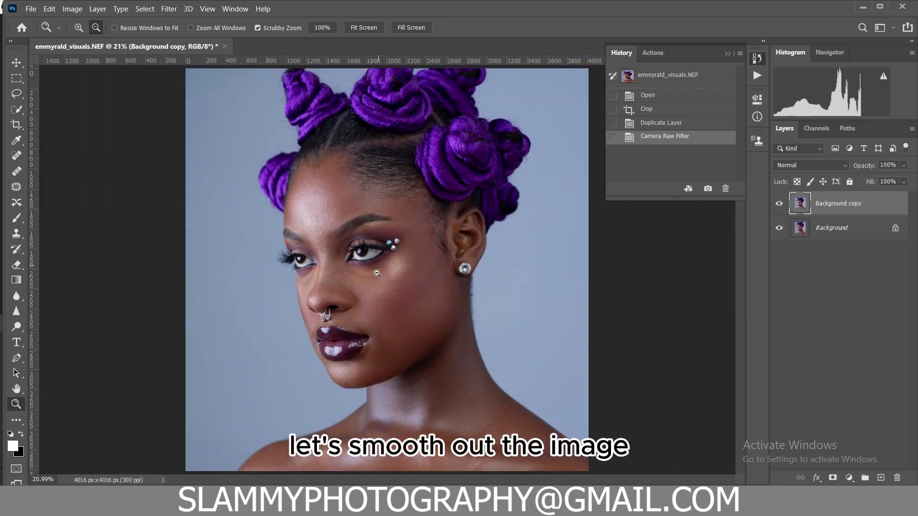
pyautogui.moveTo(377, 273); pyautogui.dragTo(405, 290)
pyautogui.click(207, 9)
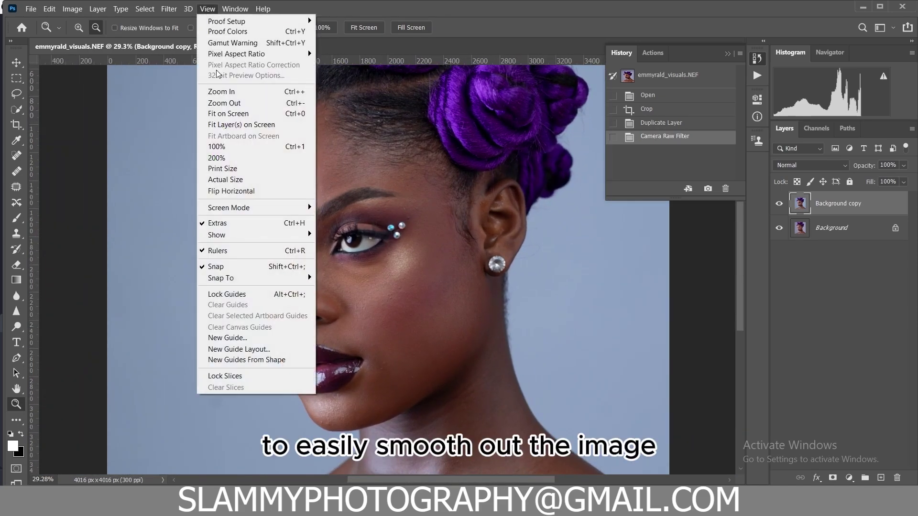
pyautogui.click(232, 112)
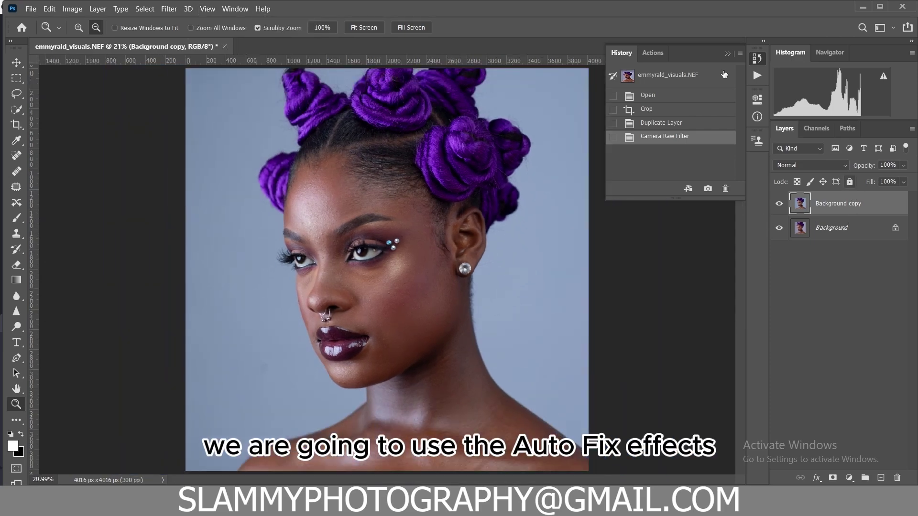
# Run the AutoFix FS -R action and toggle the autoFix FS layer to compare the smoothing.
pyautogui.click(756, 76)
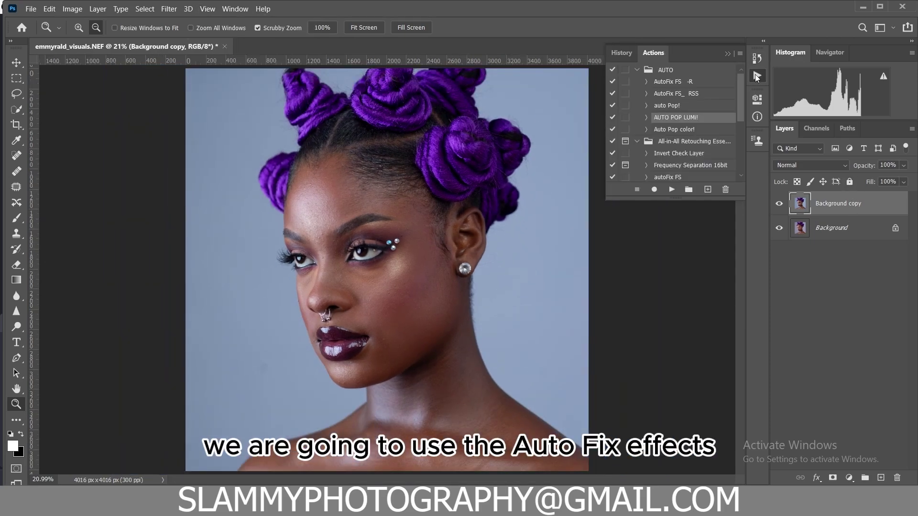
pyautogui.click(672, 83)
pyautogui.click(671, 189)
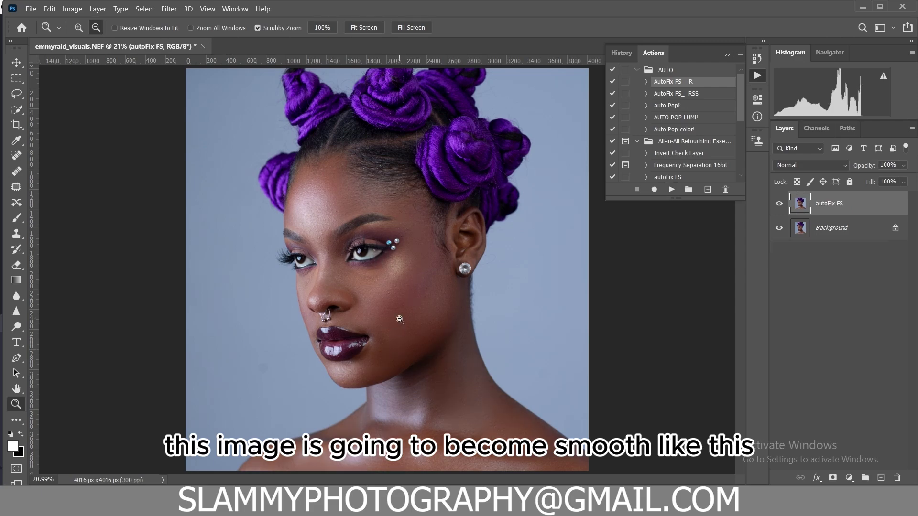
pyautogui.click(393, 300)
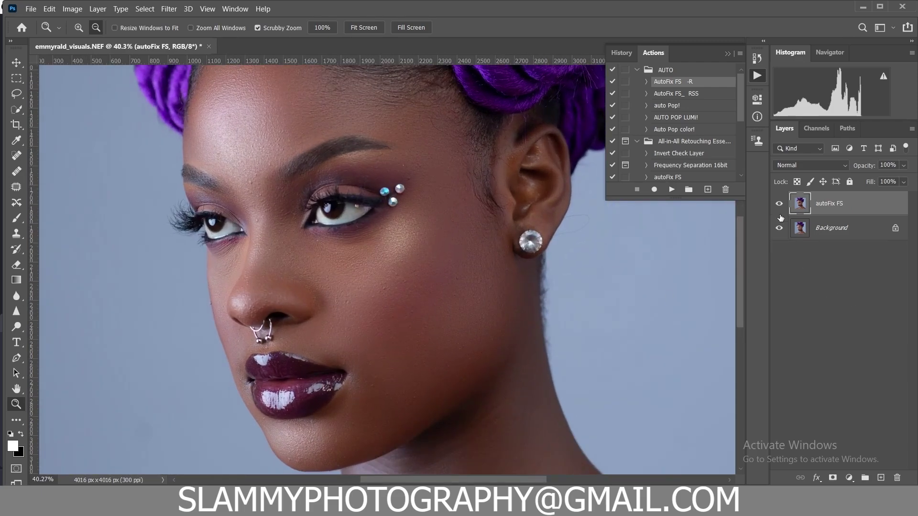
pyautogui.click(779, 208)
pyautogui.click(780, 209)
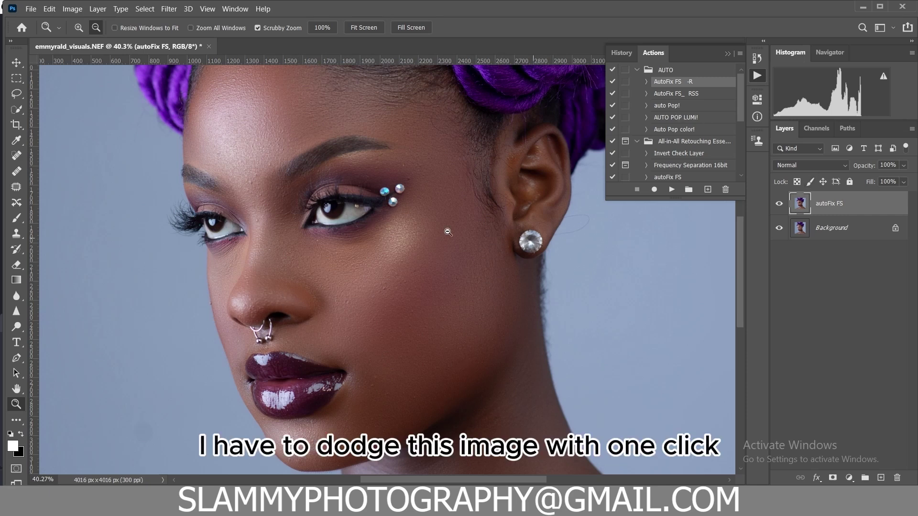
pyautogui.click(674, 118)
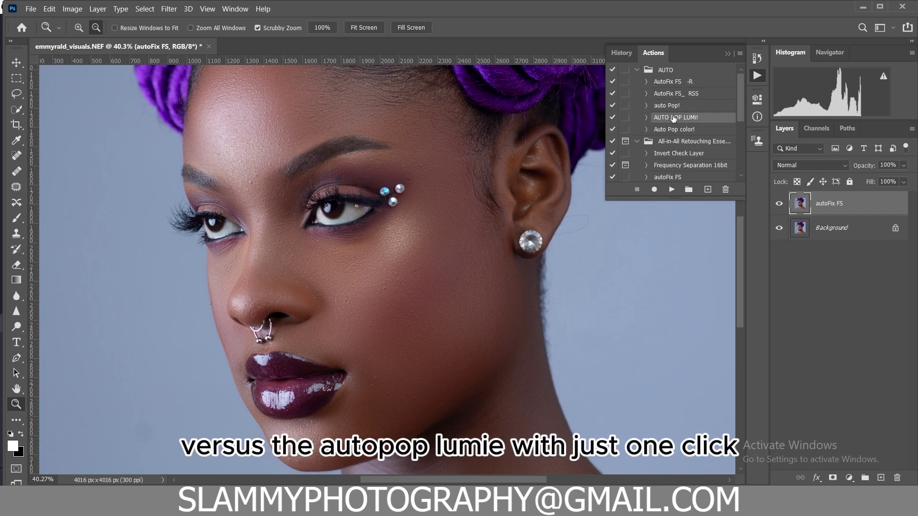
pyautogui.click(673, 189)
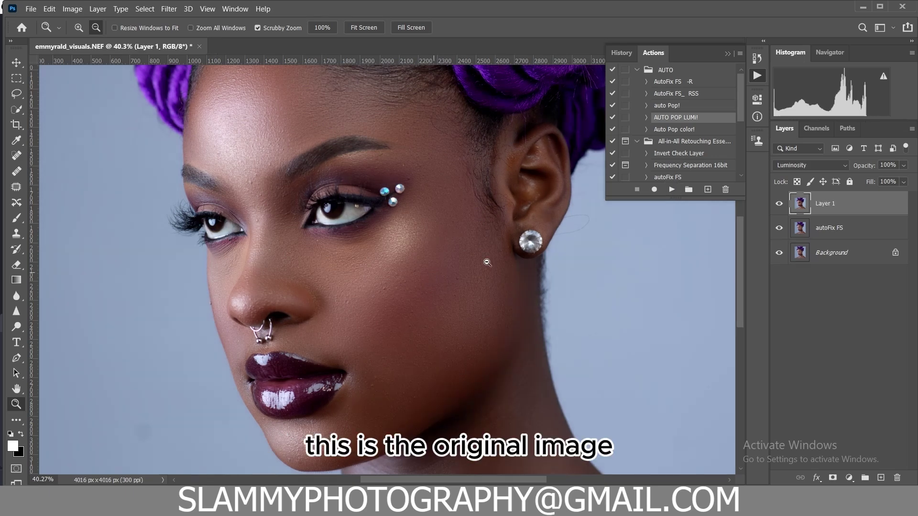
pyautogui.click(779, 206)
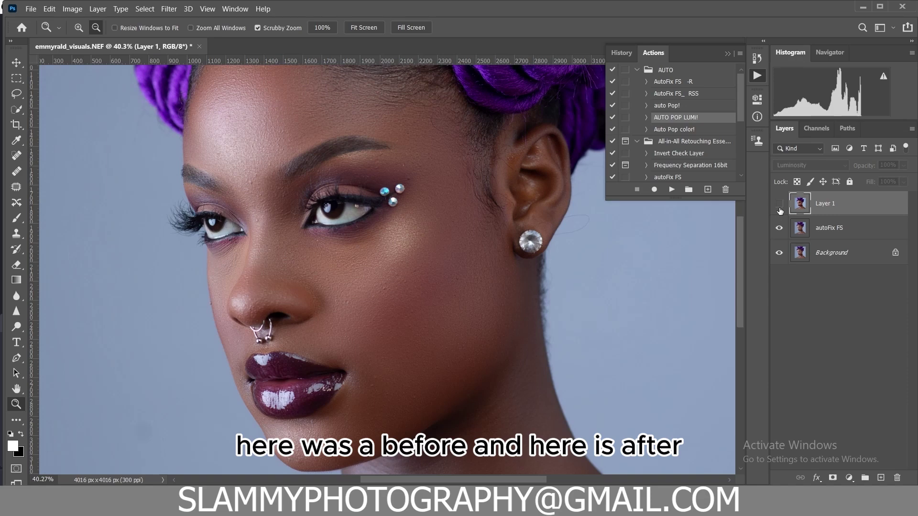
pyautogui.click(779, 204)
pyautogui.click(779, 205)
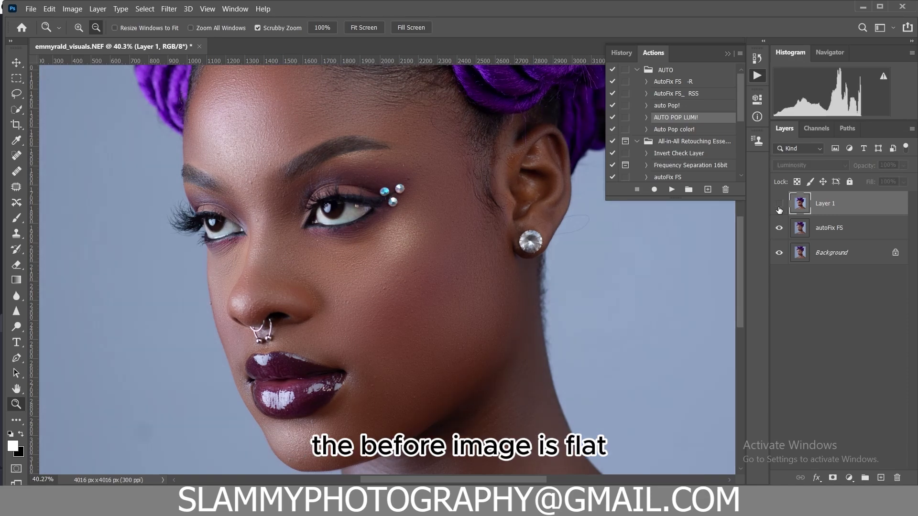
pyautogui.click(779, 205)
pyautogui.click(206, 9)
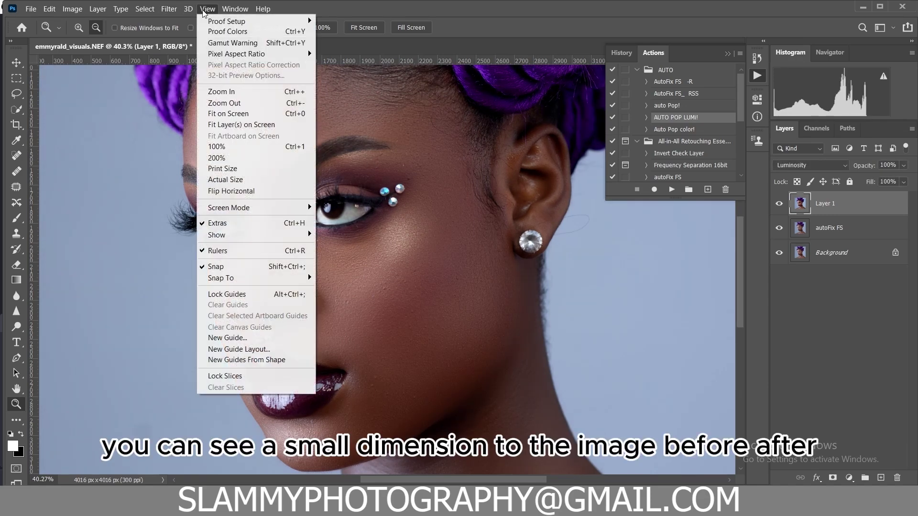
pyautogui.click(236, 113)
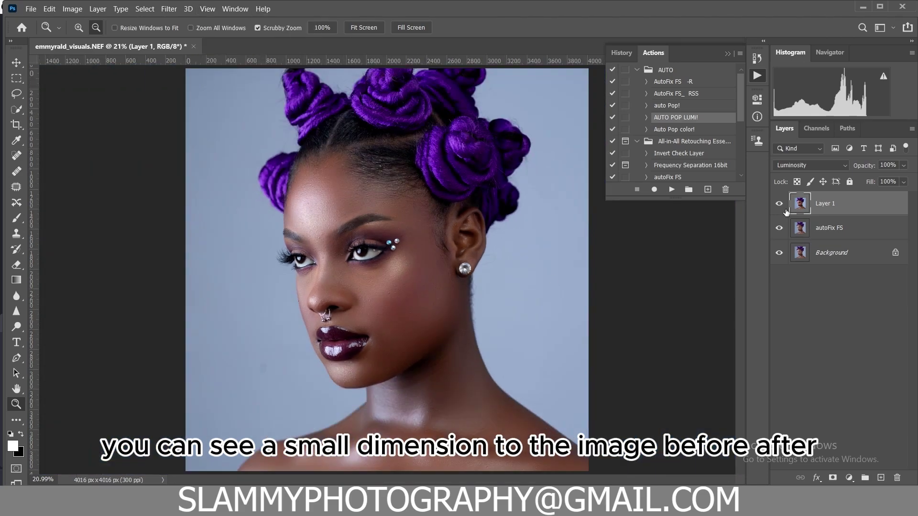
pyautogui.click(779, 204)
pyautogui.click(779, 205)
pyautogui.click(779, 206)
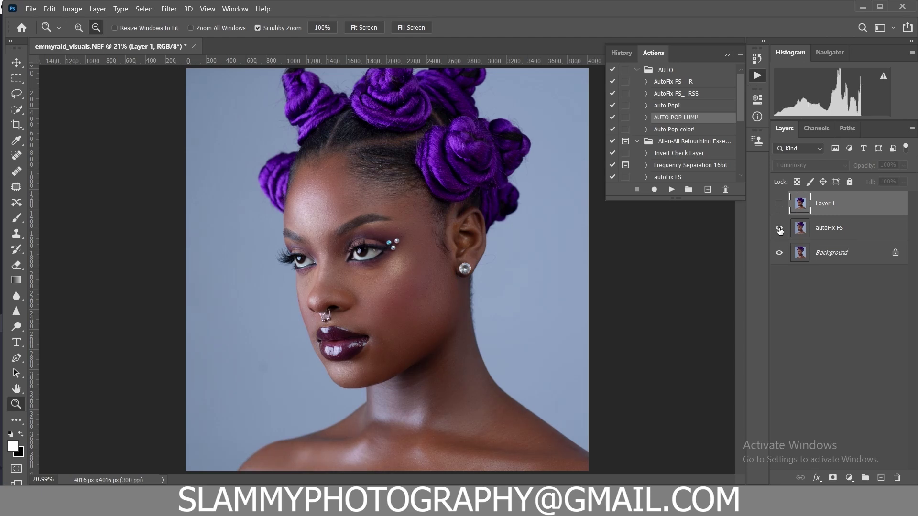
pyautogui.click(779, 205)
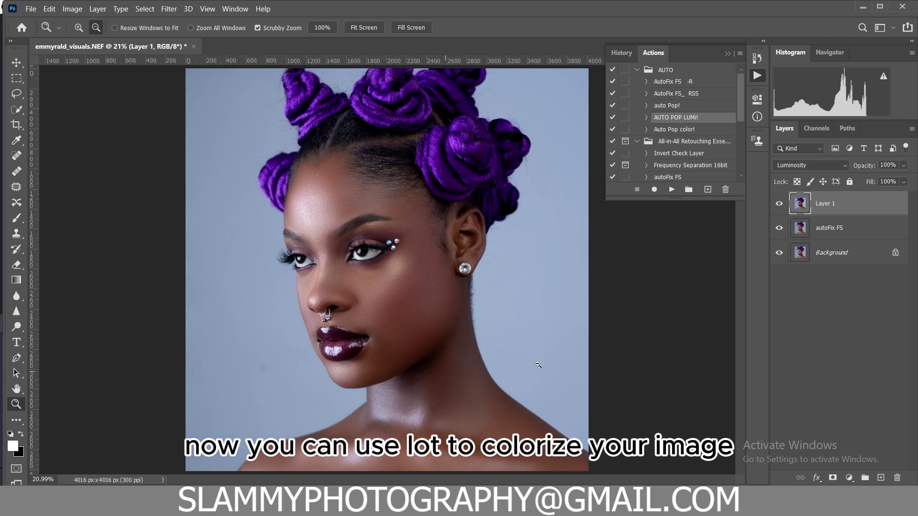
# Add a Selective Color adjustment layer above Layer 1.
pyautogui.moveTo(371, 287); pyautogui.dragTo(393, 288)
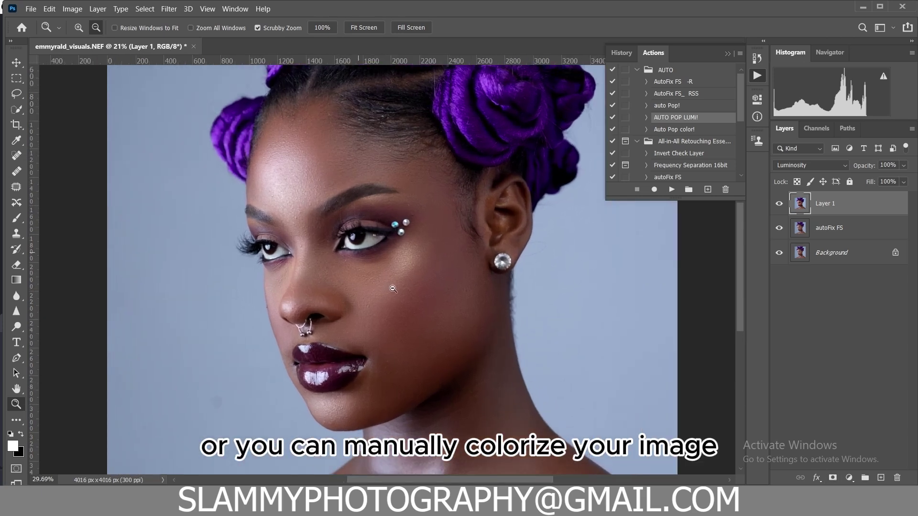
pyautogui.click(848, 477)
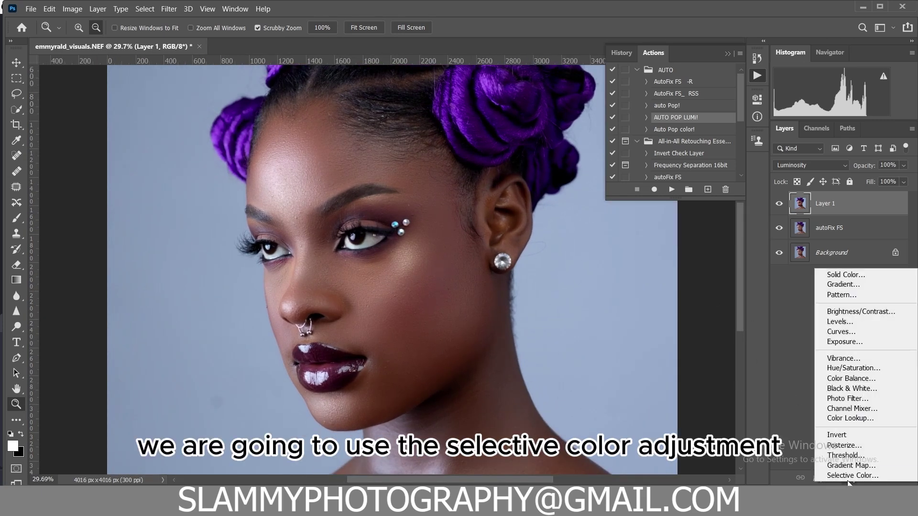
pyautogui.click(841, 475)
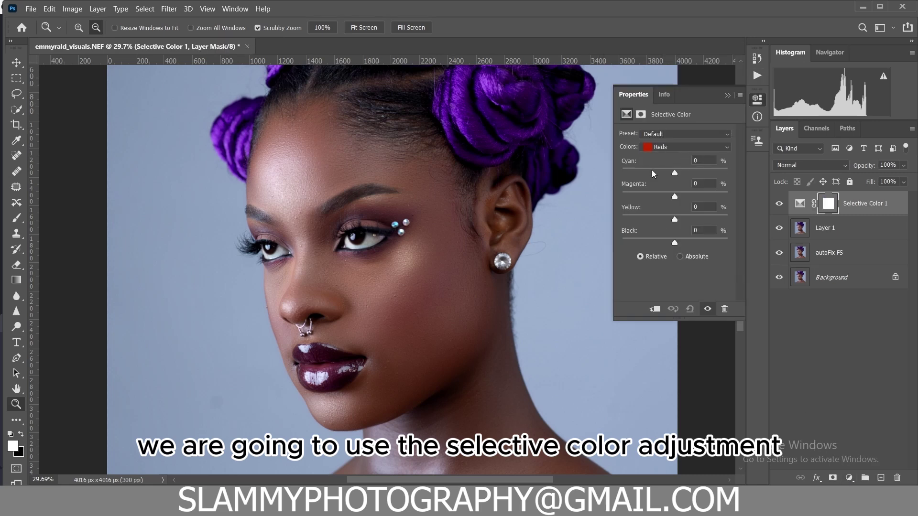
# Set the Reds to Cyan +39, Magenta +3, Yellow -7, then select Yellows.
pyautogui.click(672, 149)
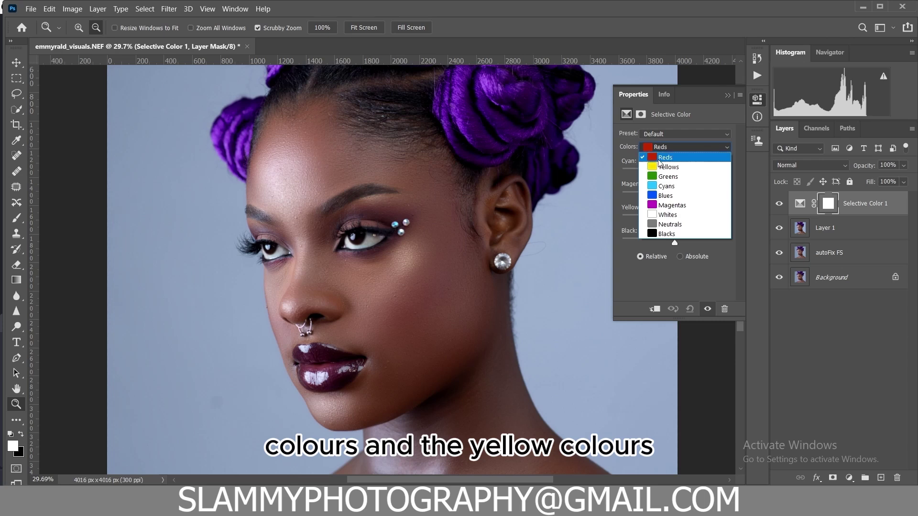
pyautogui.click(663, 157)
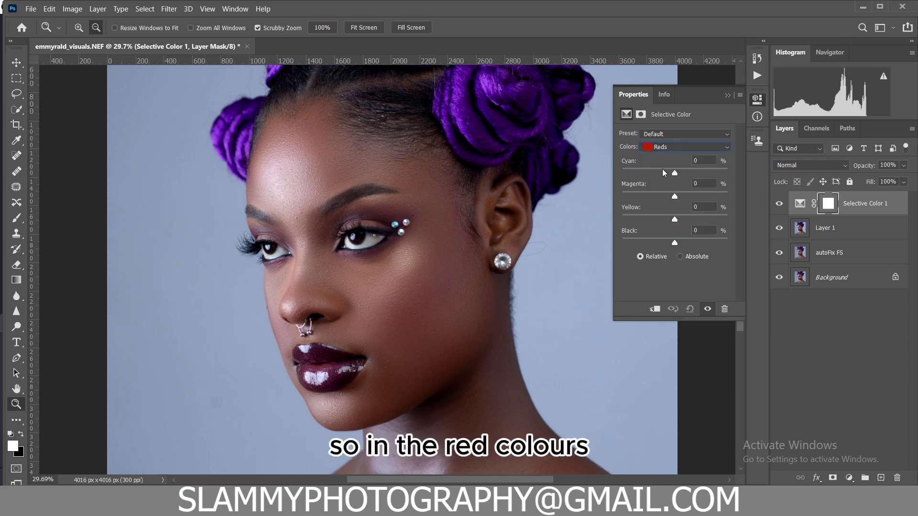
pyautogui.moveTo(672, 171)
pyautogui.mouseDown()
pyautogui.moveTo(632, 174)
pyautogui.moveTo(666, 173)
pyautogui.mouseUp()
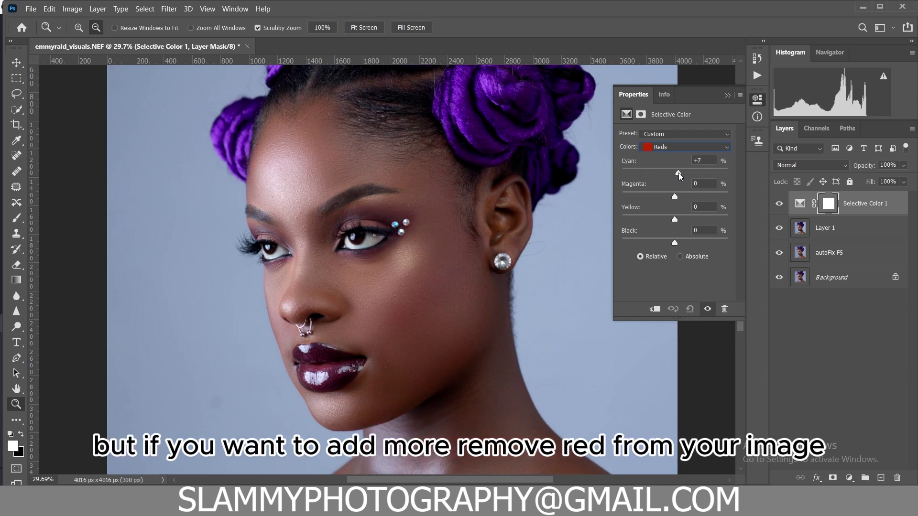
pyautogui.moveTo(679, 173); pyautogui.dragTo(664, 193)
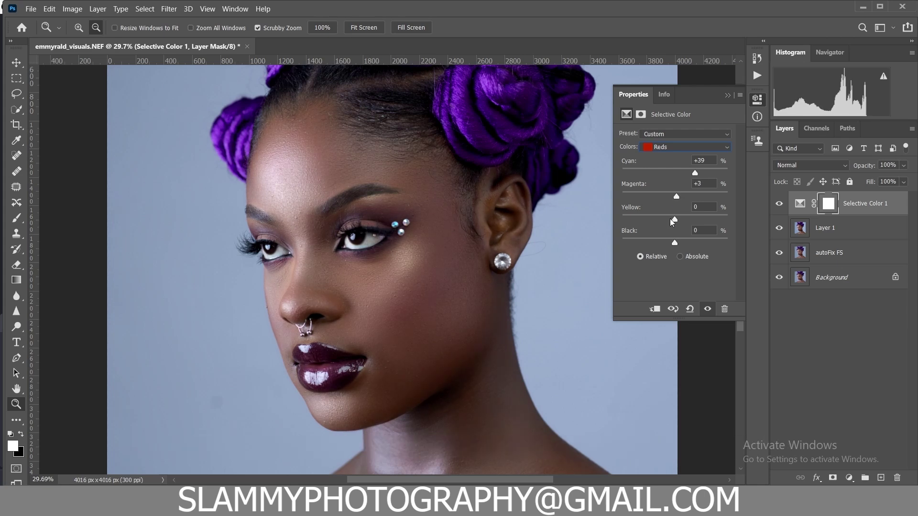
pyautogui.moveTo(674, 218)
pyautogui.mouseDown()
pyautogui.moveTo(684, 218)
pyautogui.moveTo(670, 218)
pyautogui.mouseUp()
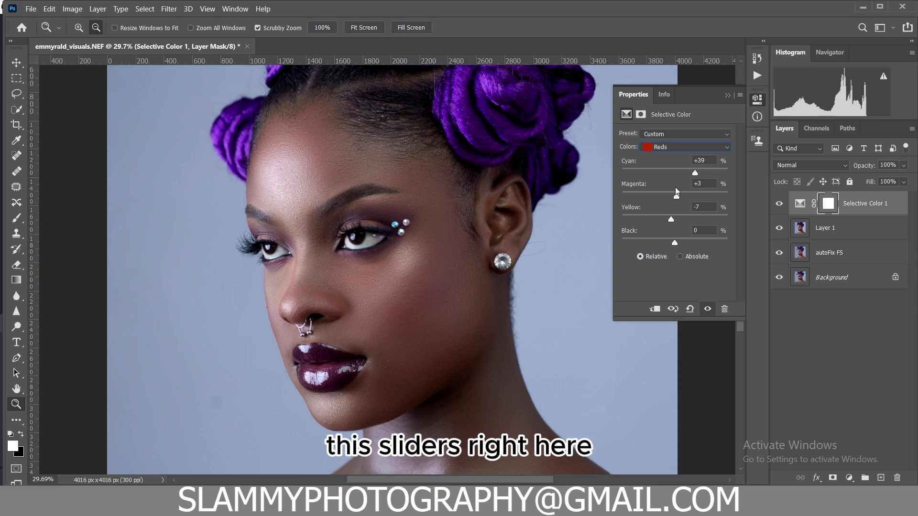
pyautogui.click(679, 149)
pyautogui.click(671, 170)
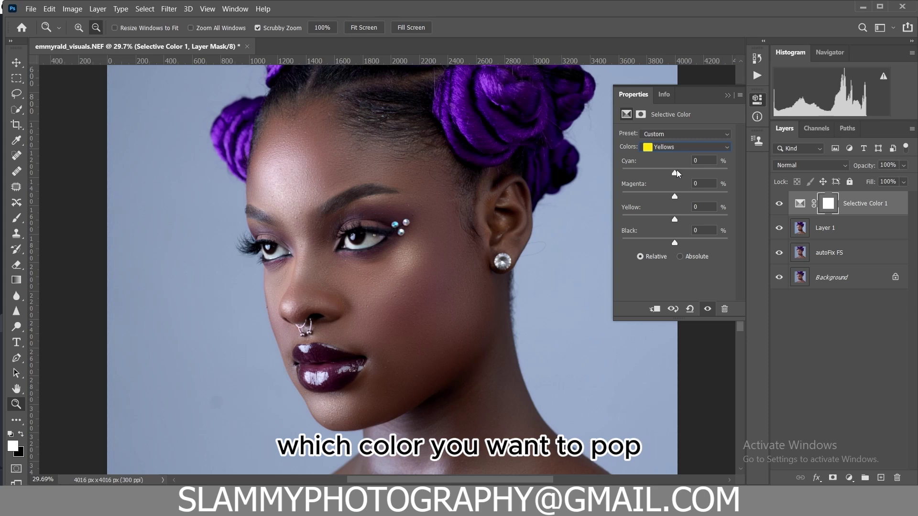
# Set the Yellows to Cyan +26, Magenta +25, Yellow -16 and toggle the layer to compare.
pyautogui.moveTo(675, 174)
pyautogui.mouseDown()
pyautogui.moveTo(635, 180)
pyautogui.moveTo(670, 175)
pyautogui.moveTo(636, 191)
pyautogui.moveTo(672, 189)
pyautogui.moveTo(648, 185)
pyautogui.mouseUp()
pyautogui.click(669, 147)
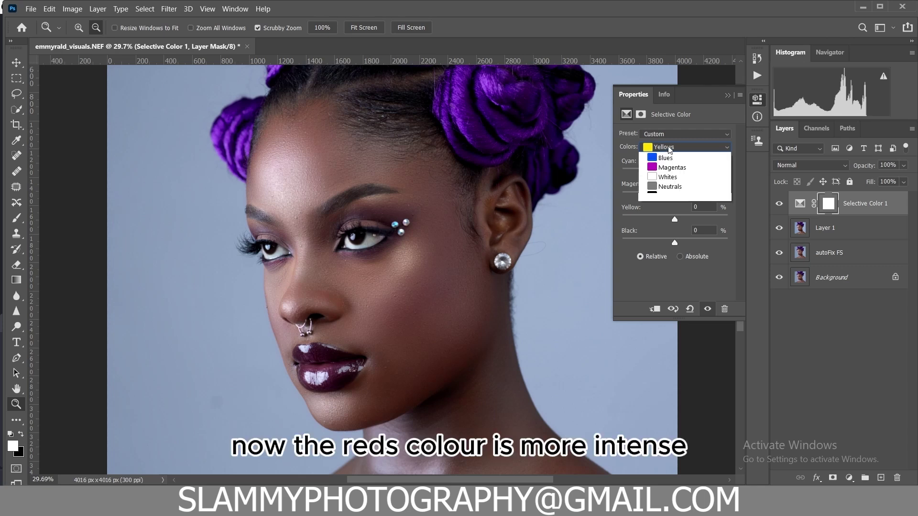
pyautogui.click(665, 157)
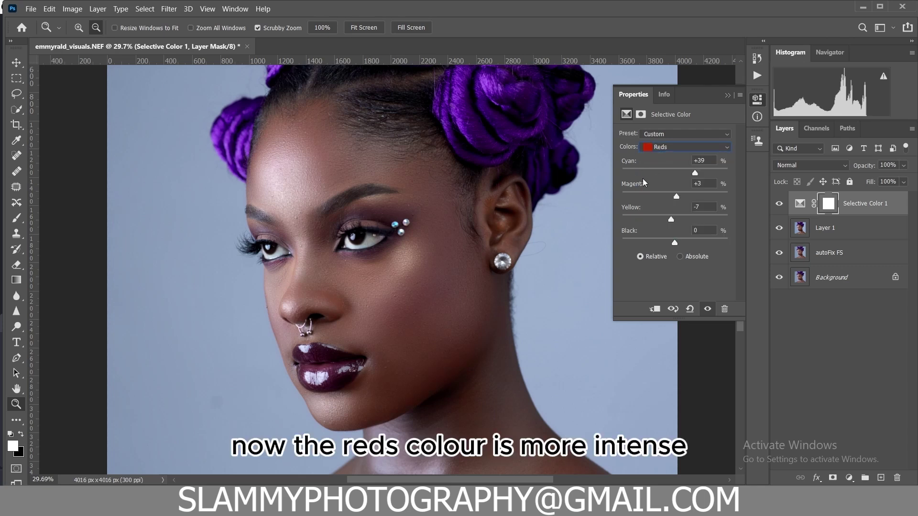
pyautogui.click(666, 148)
pyautogui.click(665, 167)
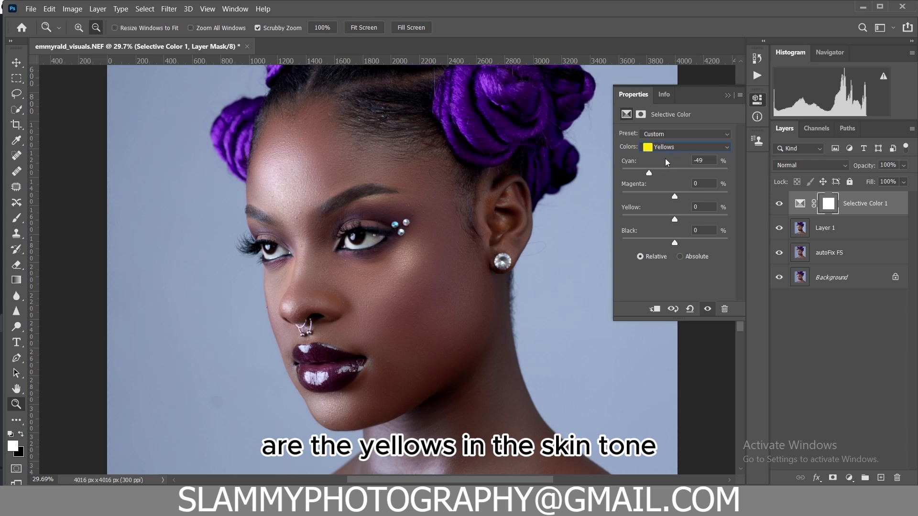
pyautogui.moveTo(649, 173); pyautogui.dragTo(621, 177)
pyautogui.moveTo(726, 186); pyautogui.dragTo(688, 186)
pyautogui.moveTo(675, 220)
pyautogui.mouseDown()
pyautogui.moveTo(652, 220)
pyautogui.moveTo(700, 219)
pyautogui.moveTo(654, 221)
pyautogui.moveTo(668, 229)
pyautogui.mouseUp()
pyautogui.moveTo(673, 196)
pyautogui.mouseDown()
pyautogui.moveTo(651, 197)
pyautogui.moveTo(689, 199)
pyautogui.mouseUp()
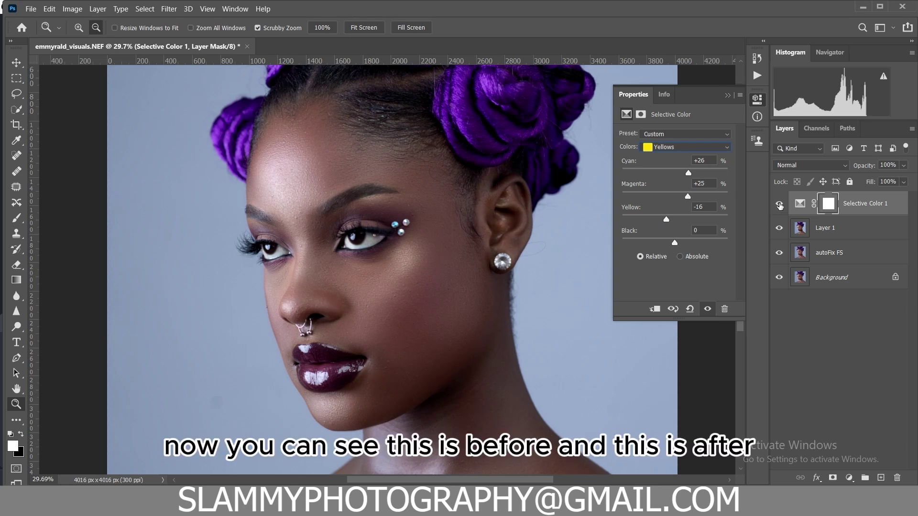
pyautogui.click(780, 205)
pyautogui.click(780, 205)
# Fit the portrait on screen and toggle the Selective Color 1 layer to compare.
pyautogui.click(212, 13)
pyautogui.click(225, 115)
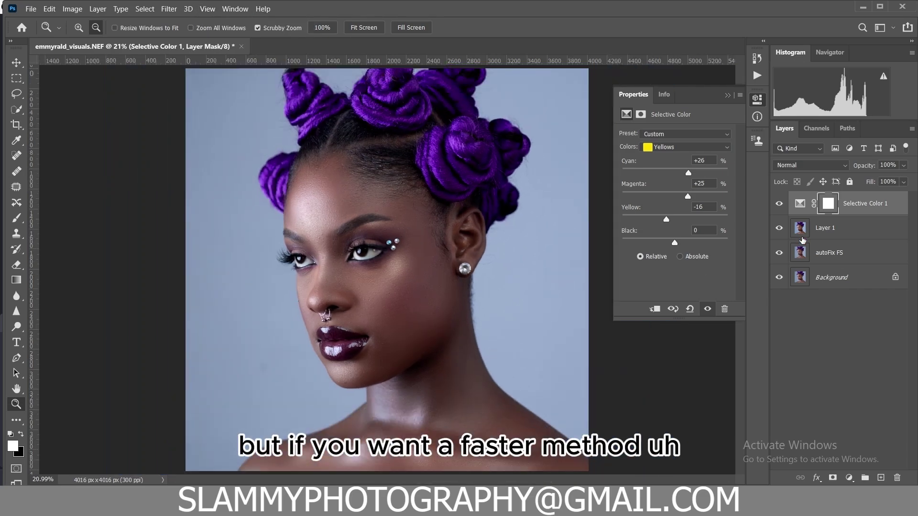
pyautogui.click(779, 204)
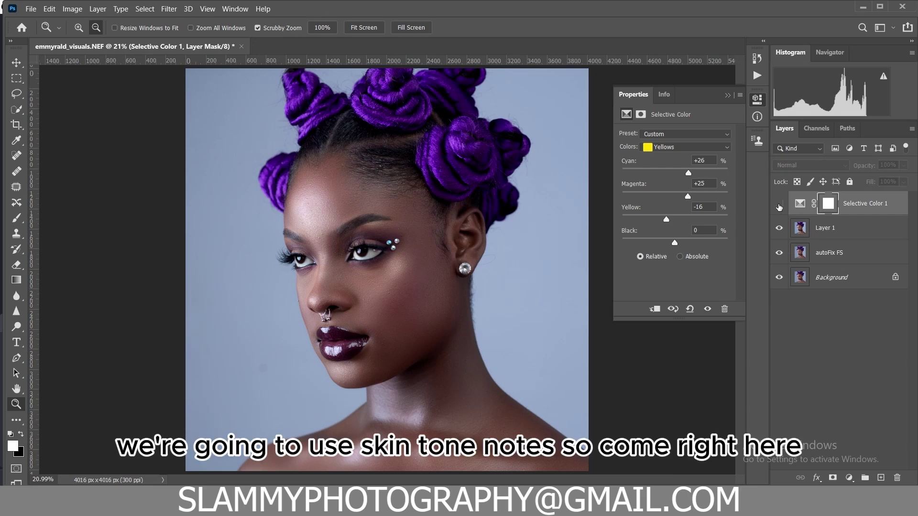
pyautogui.click(779, 204)
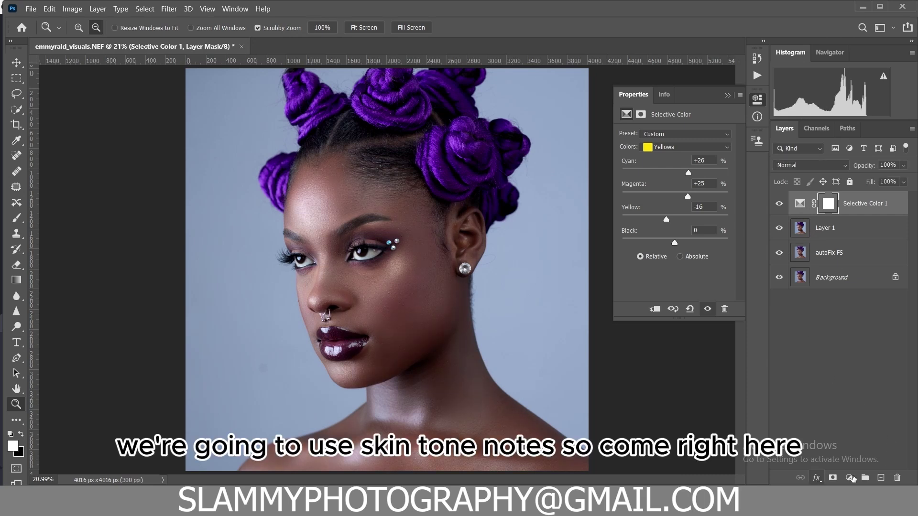
# Add a Color Lookup layer loaded with best skintone (2).CUBE from Premium Skin LUTs.
pyautogui.click(850, 478)
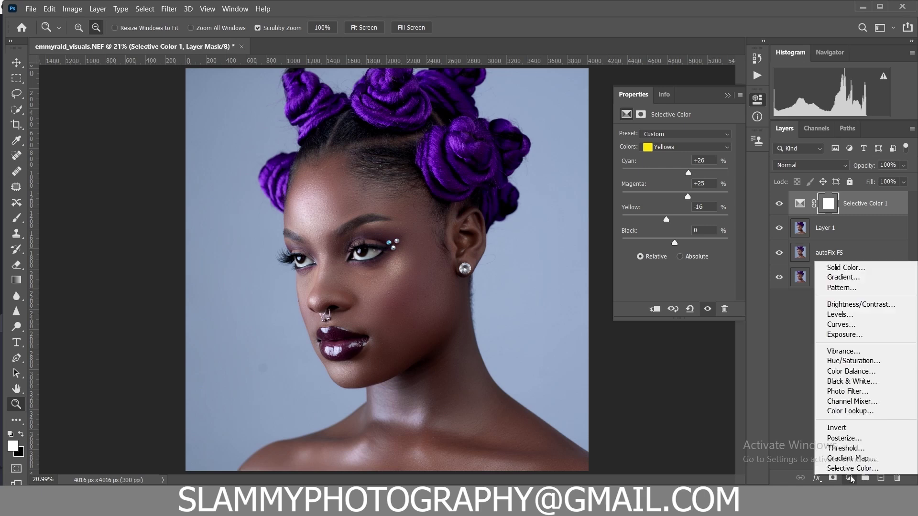
pyautogui.click(842, 414)
pyautogui.click(688, 135)
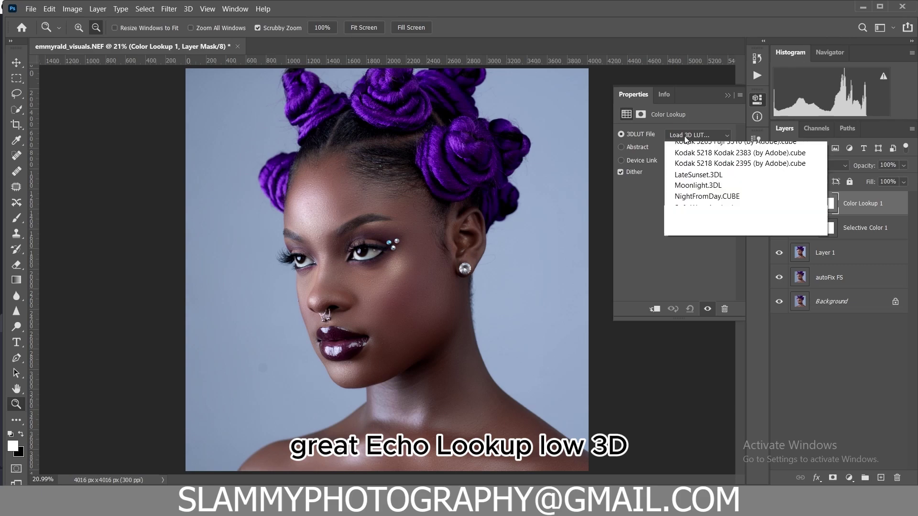
pyautogui.click(684, 146)
pyautogui.doubleClick(661, 195)
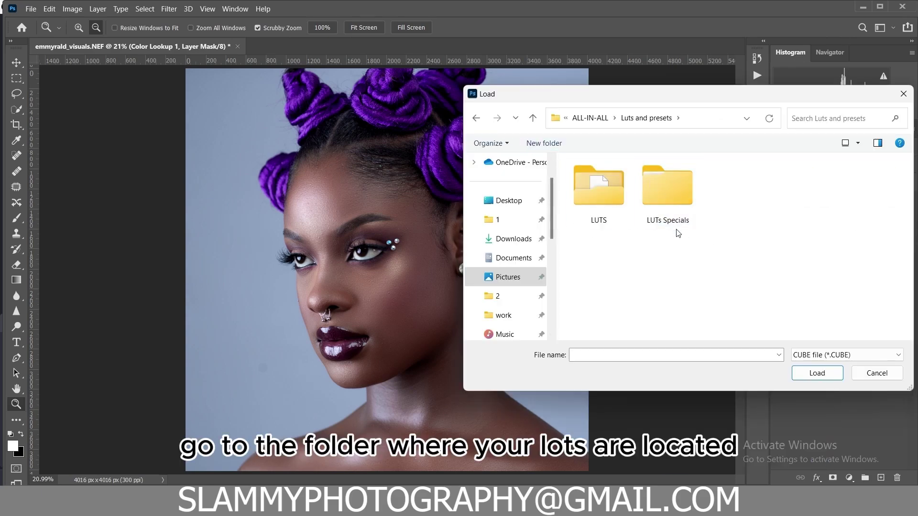
pyautogui.doubleClick(650, 194)
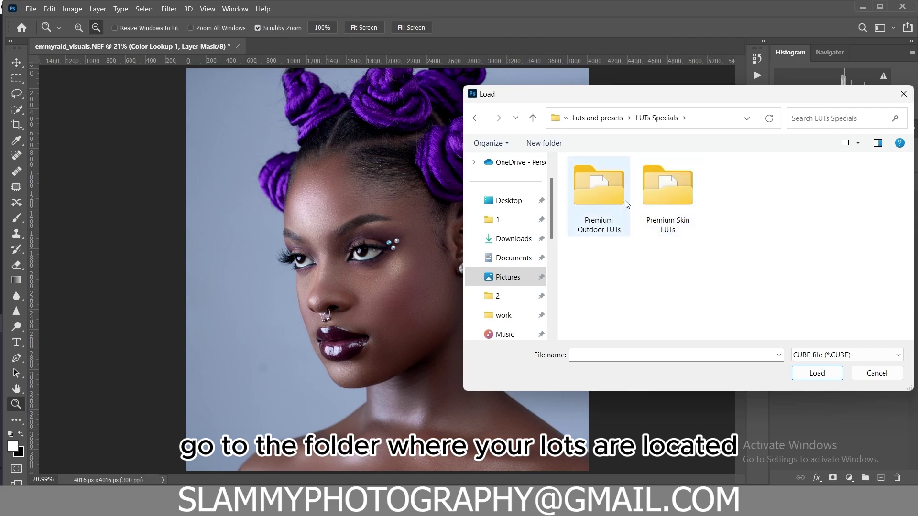
pyautogui.doubleClick(662, 205)
pyautogui.click(661, 206)
pyautogui.click(807, 378)
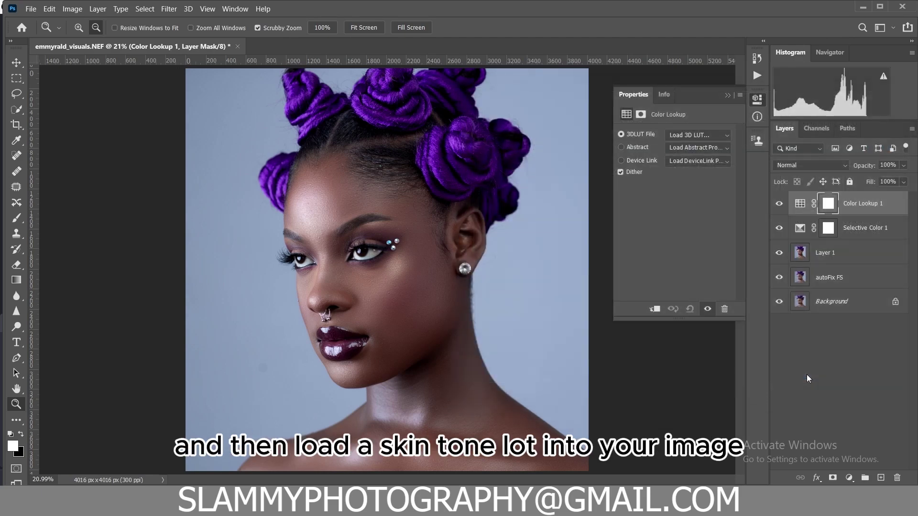
# Replace the Color Lookup LUT with best skintone (1).CUBE.
pyautogui.click(684, 136)
pyautogui.click(682, 148)
pyautogui.click(598, 189)
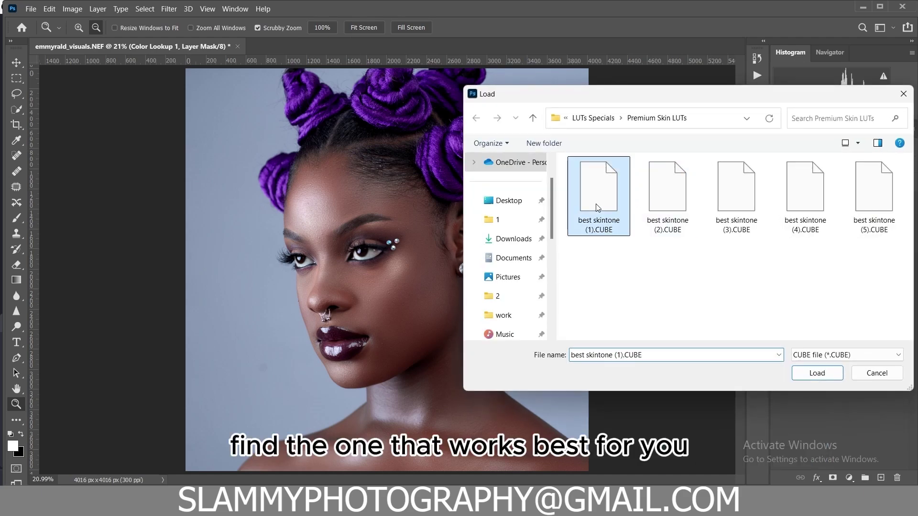
pyautogui.click(817, 373)
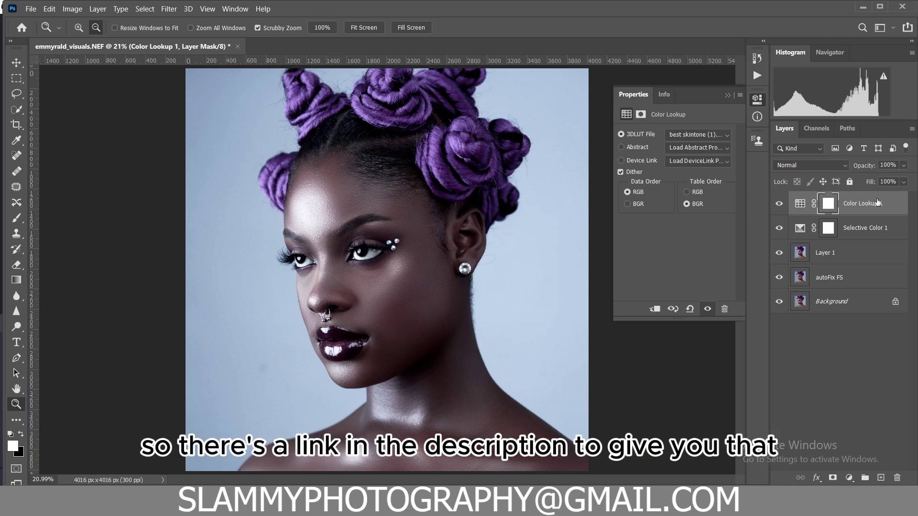
# Lower Color Lookup 1 opacity to 42% and toggle its visibility to compare.
pyautogui.moveTo(860, 166); pyautogui.dragTo(833, 175)
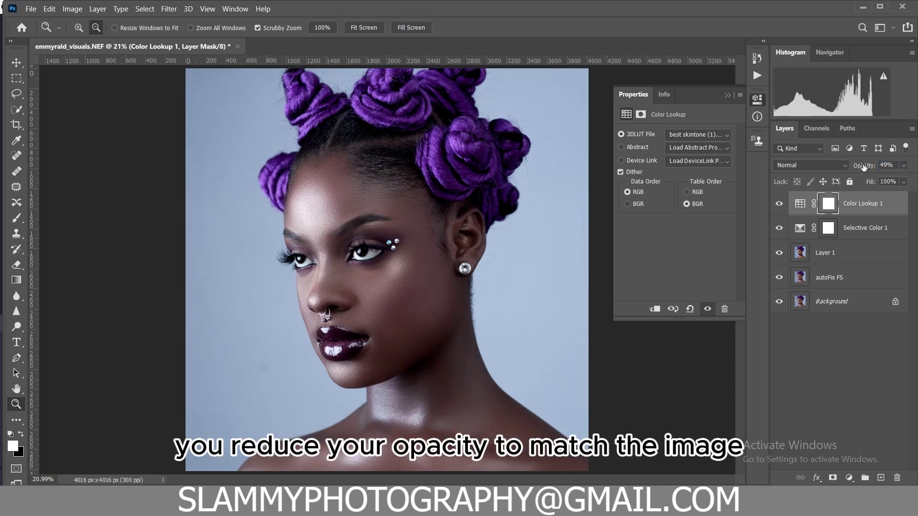
pyautogui.moveTo(863, 166); pyautogui.dragTo(859, 166)
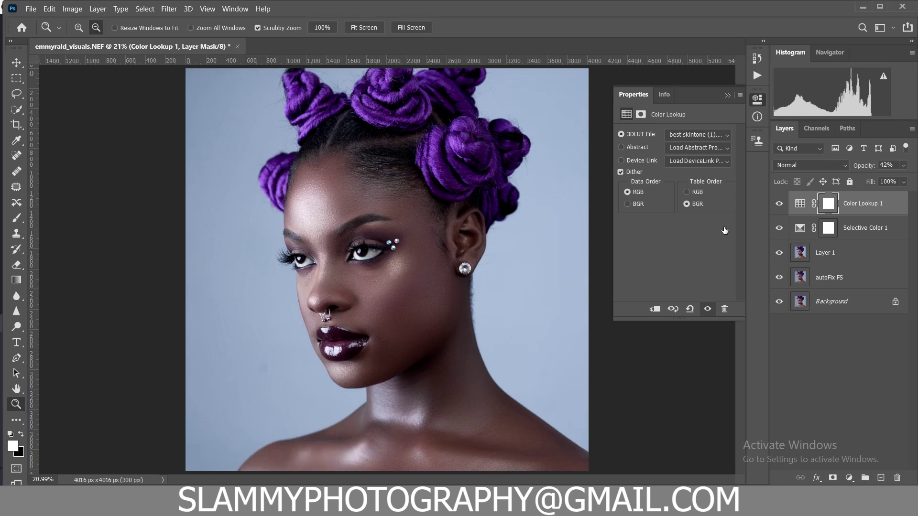
pyautogui.click(779, 204)
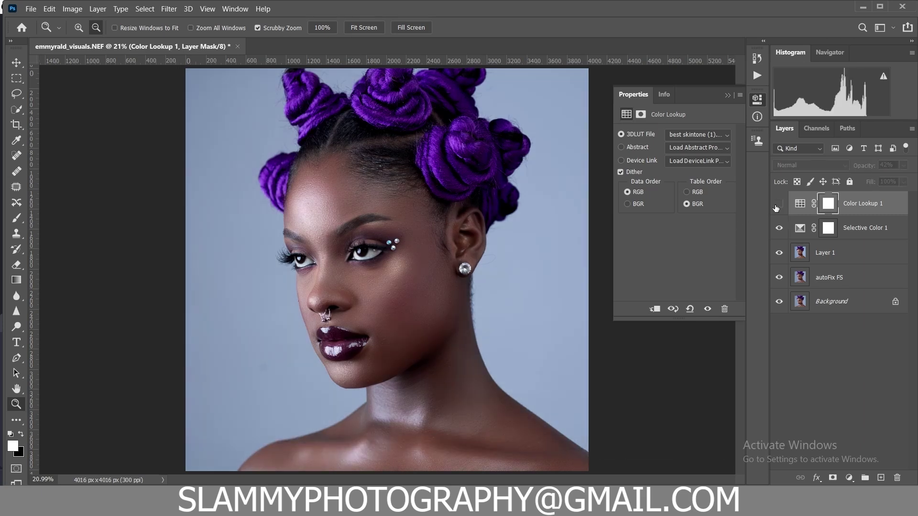
pyautogui.click(778, 205)
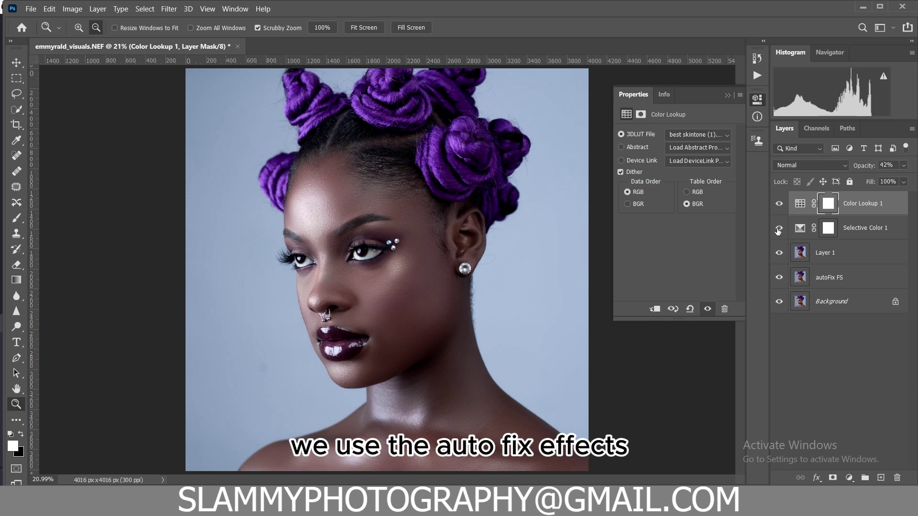
pyautogui.moveTo(779, 203); pyautogui.dragTo(778, 252)
pyautogui.click(779, 253)
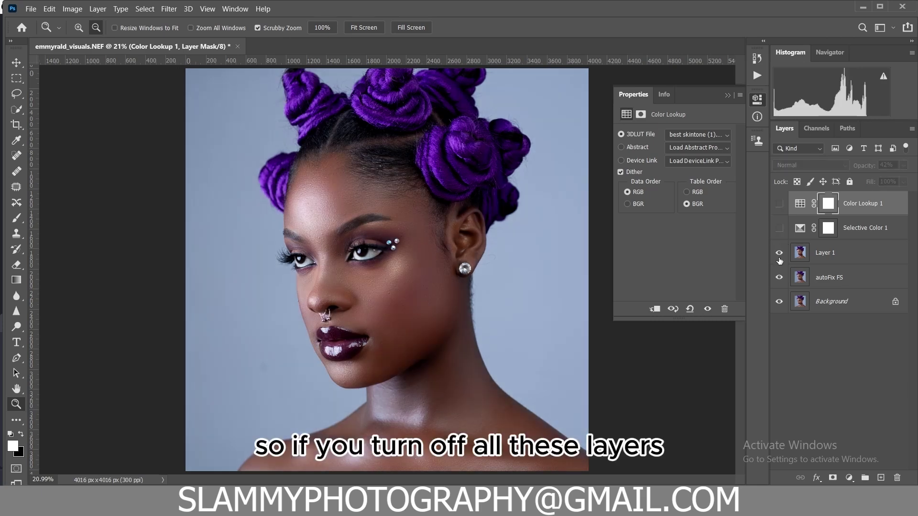
pyautogui.click(778, 253)
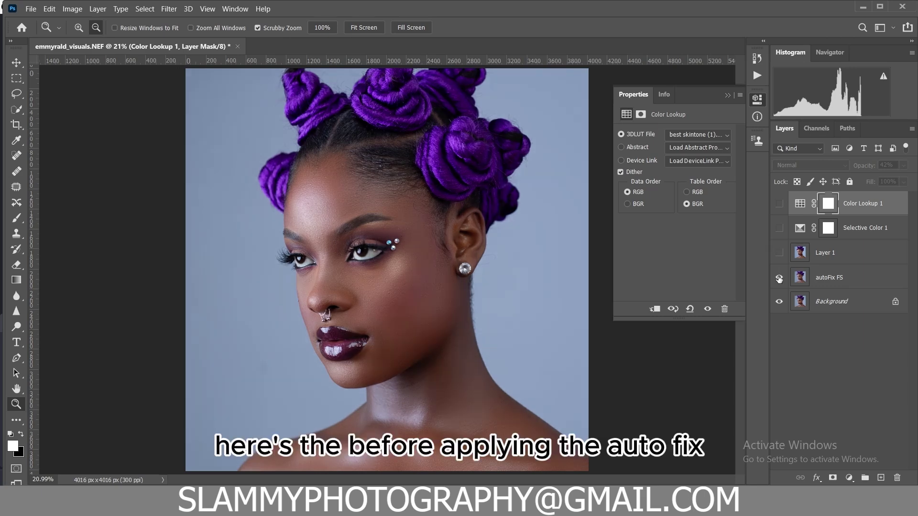
pyautogui.click(778, 278)
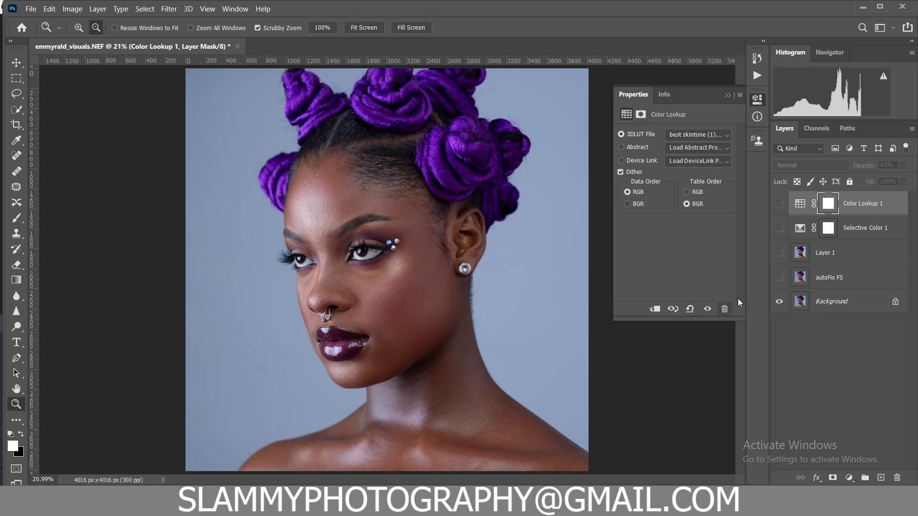
pyautogui.click(778, 283)
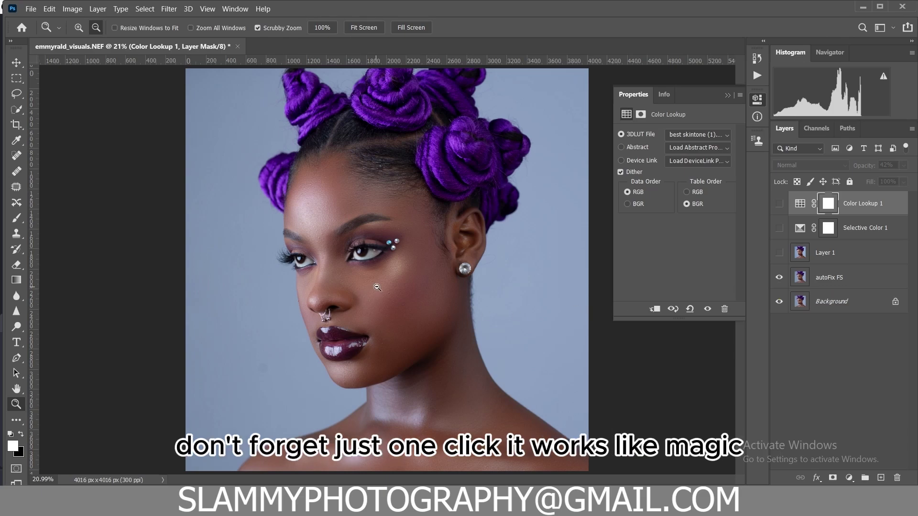
pyautogui.moveTo(378, 287); pyautogui.dragTo(422, 303)
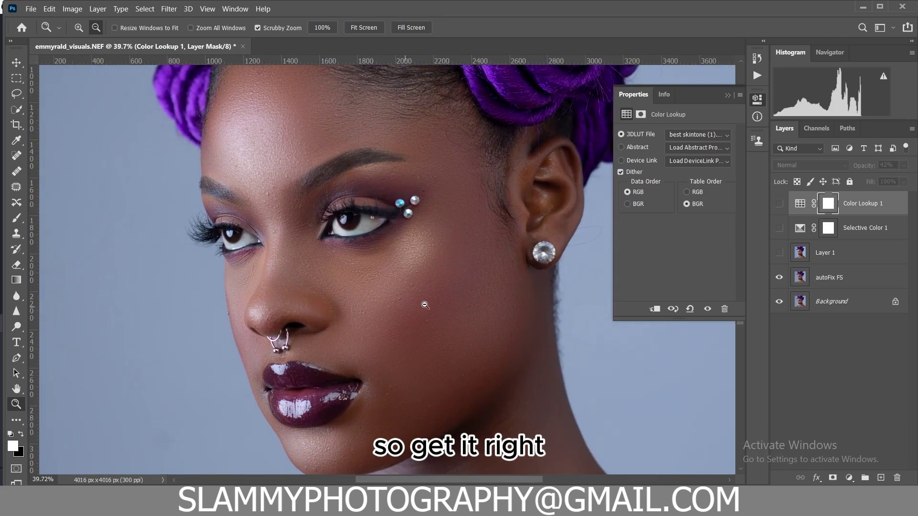
pyautogui.click(777, 278)
pyautogui.click(778, 278)
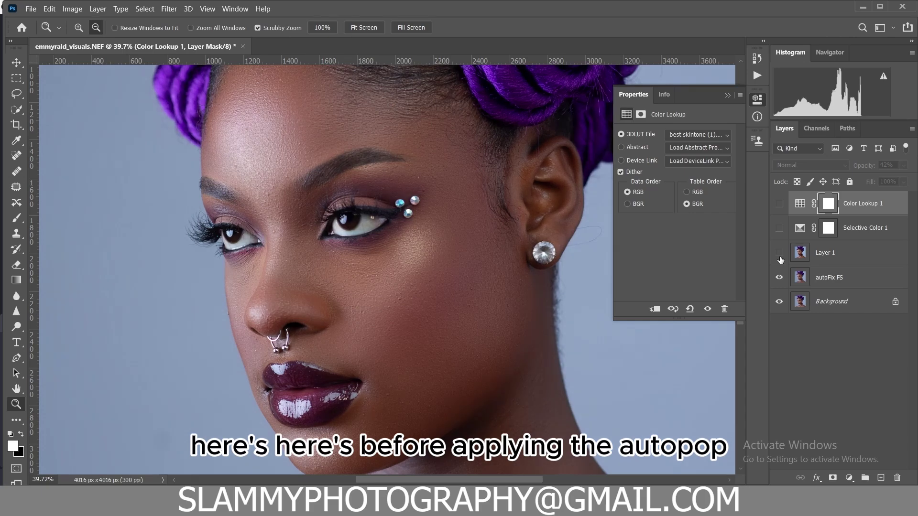
pyautogui.click(779, 257)
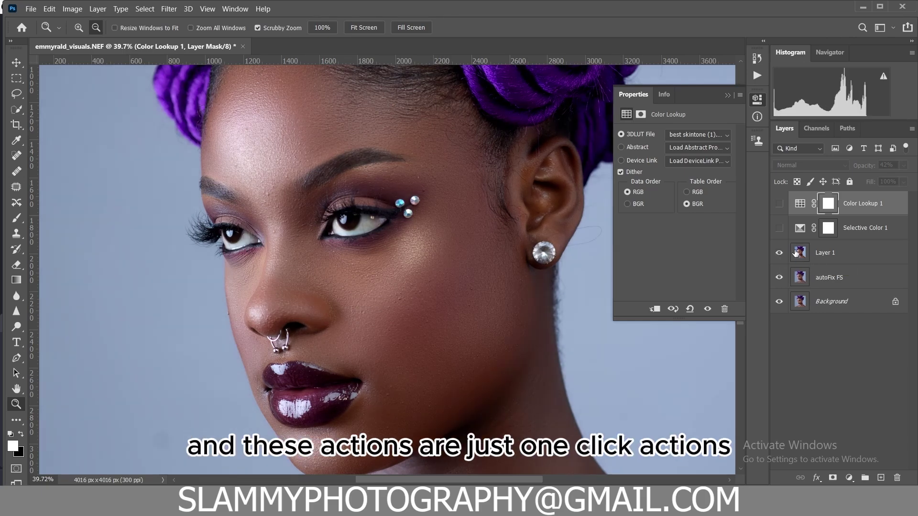
pyautogui.click(780, 228)
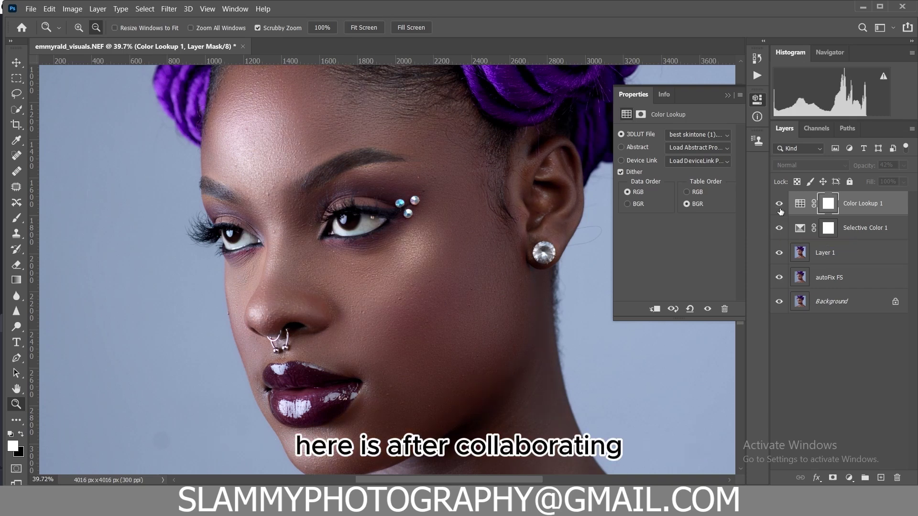
pyautogui.click(779, 205)
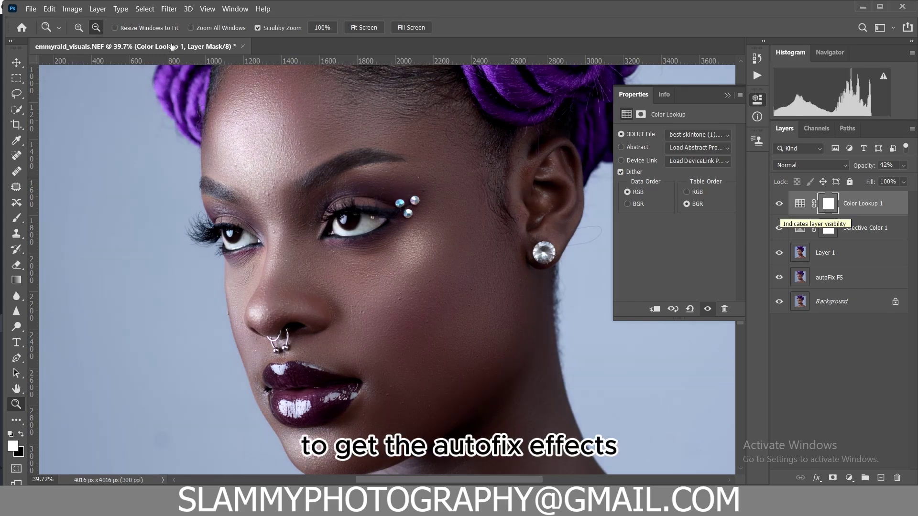
# Fit the finished graded portrait to the window with View > Fit on Screen.
pyautogui.click(209, 14)
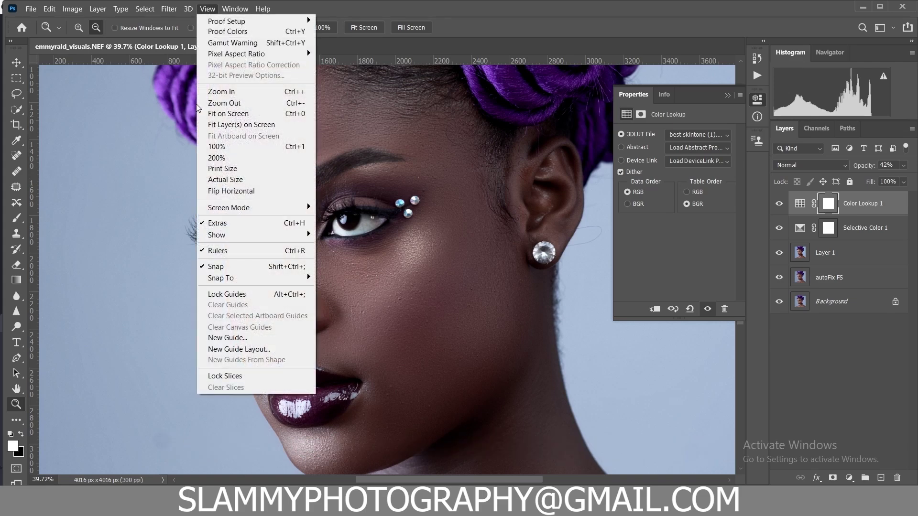
pyautogui.click(217, 110)
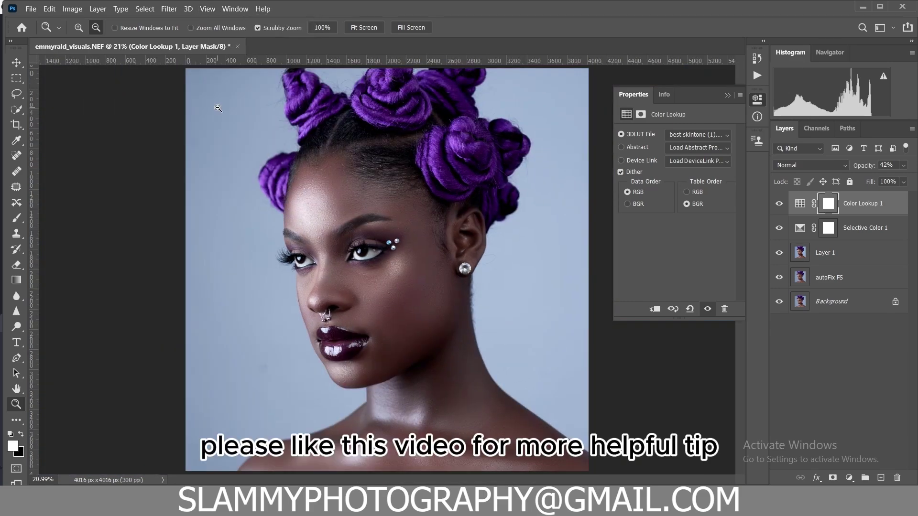